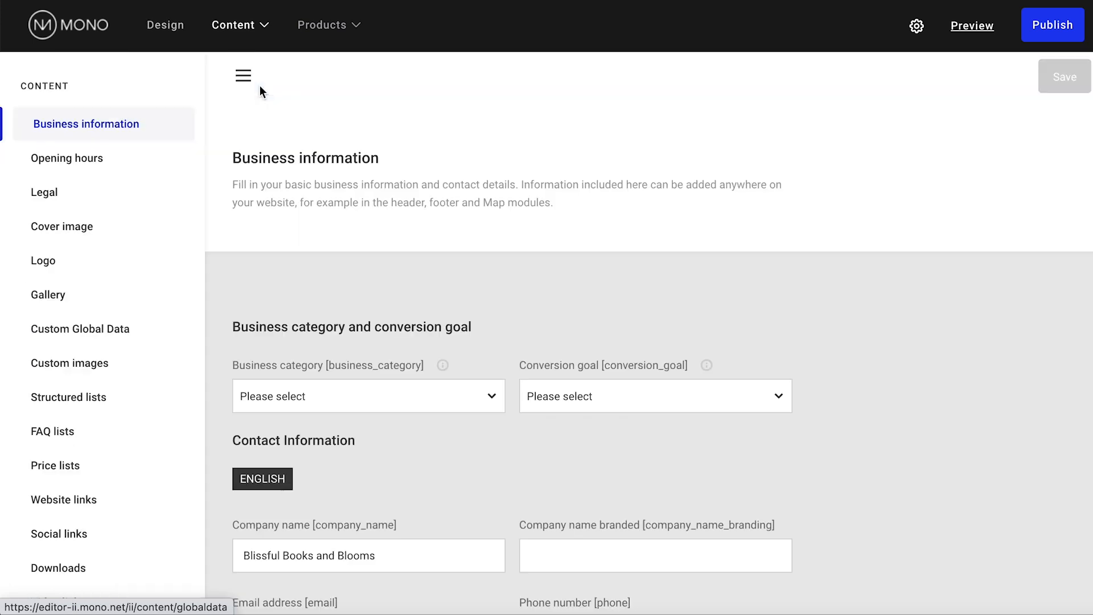
# Enter the business e-mail address in Business information, save, and dismiss the confirmation
pyautogui.scroll(-2, 377, 187)
pyautogui.scroll(-4, 377, 179)
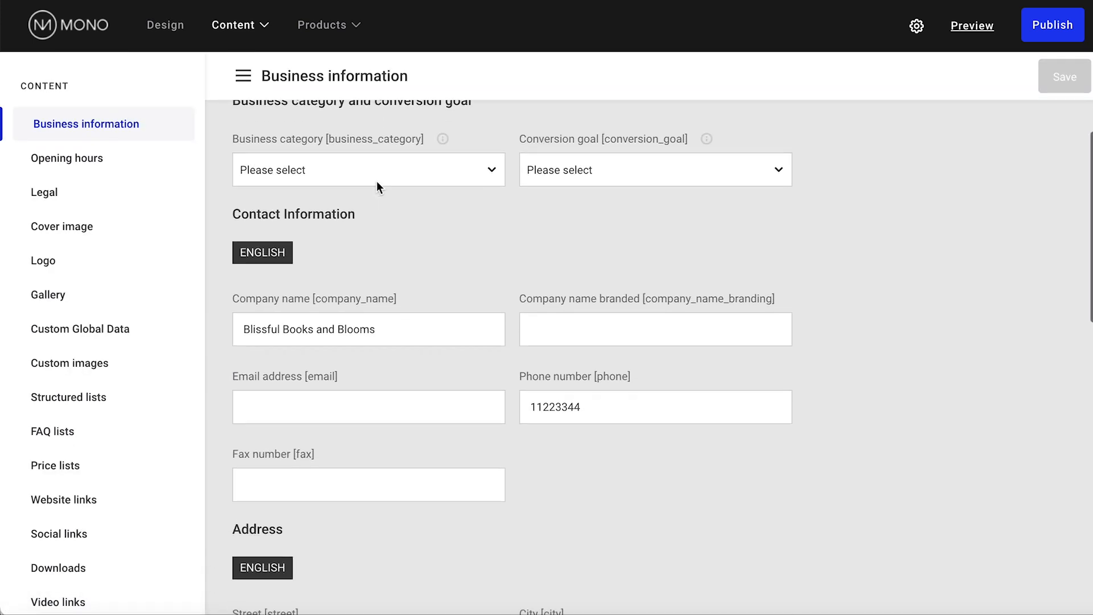
pyautogui.click(361, 353)
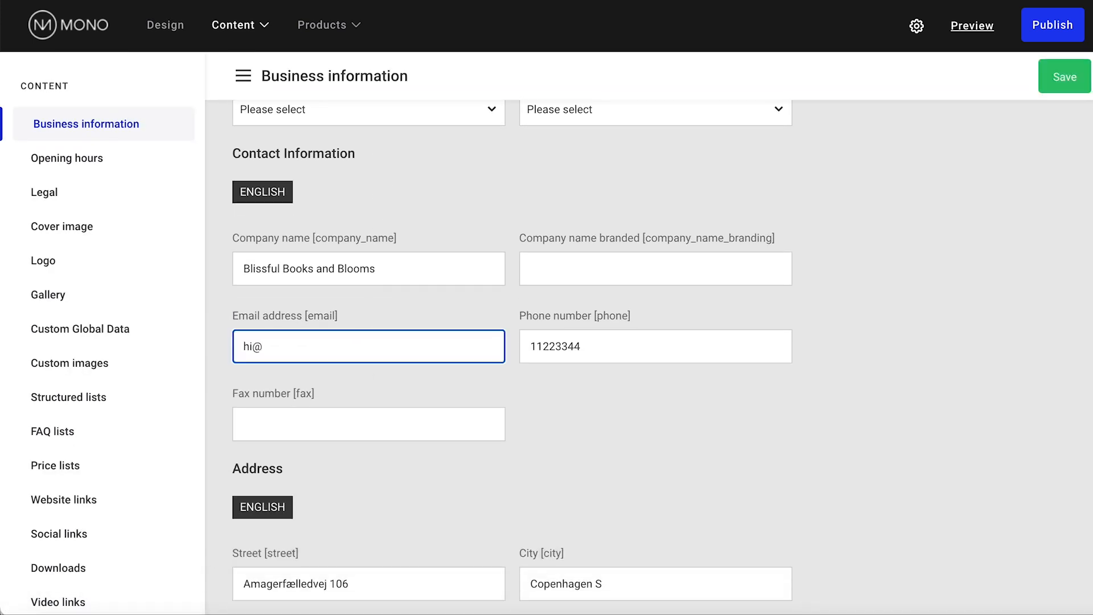
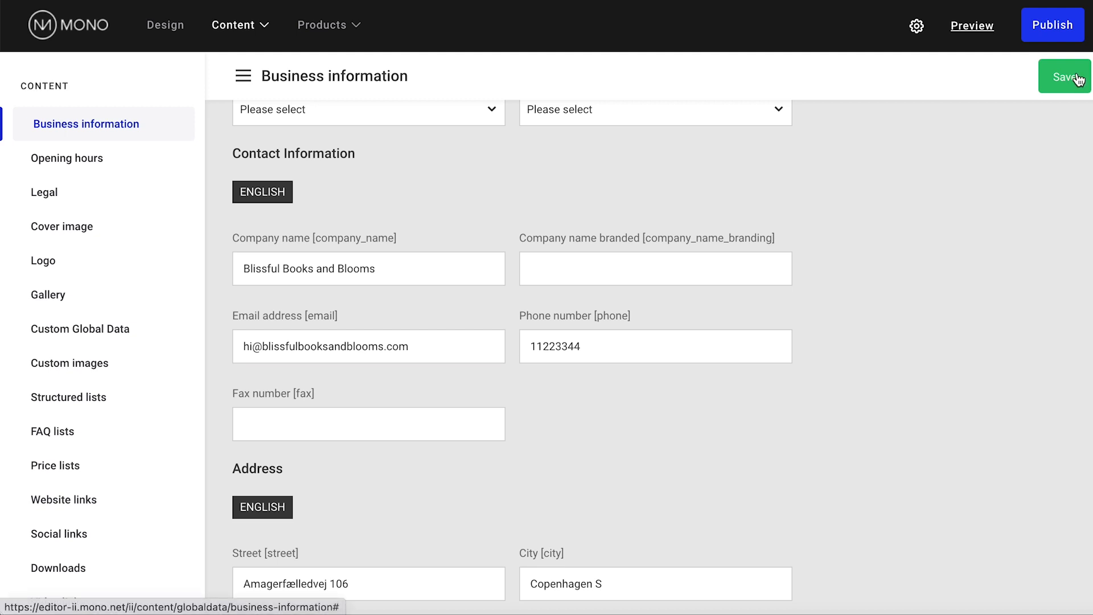
pyautogui.click(1078, 78)
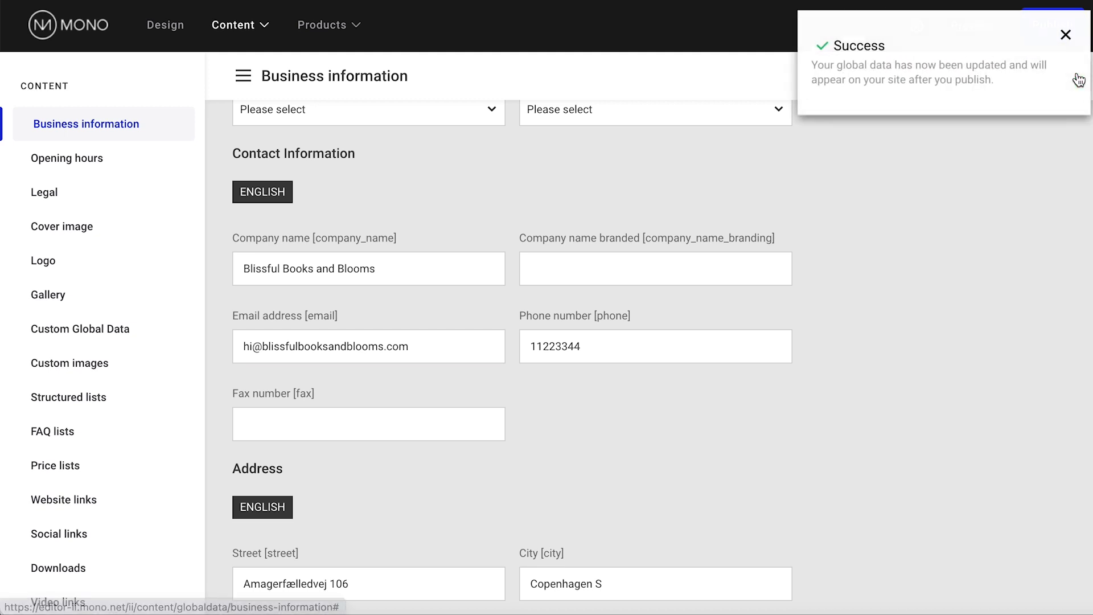
pyautogui.click(1061, 35)
# Insert the 'Contact us now' form row below the social media section and select its form
pyautogui.click(166, 24)
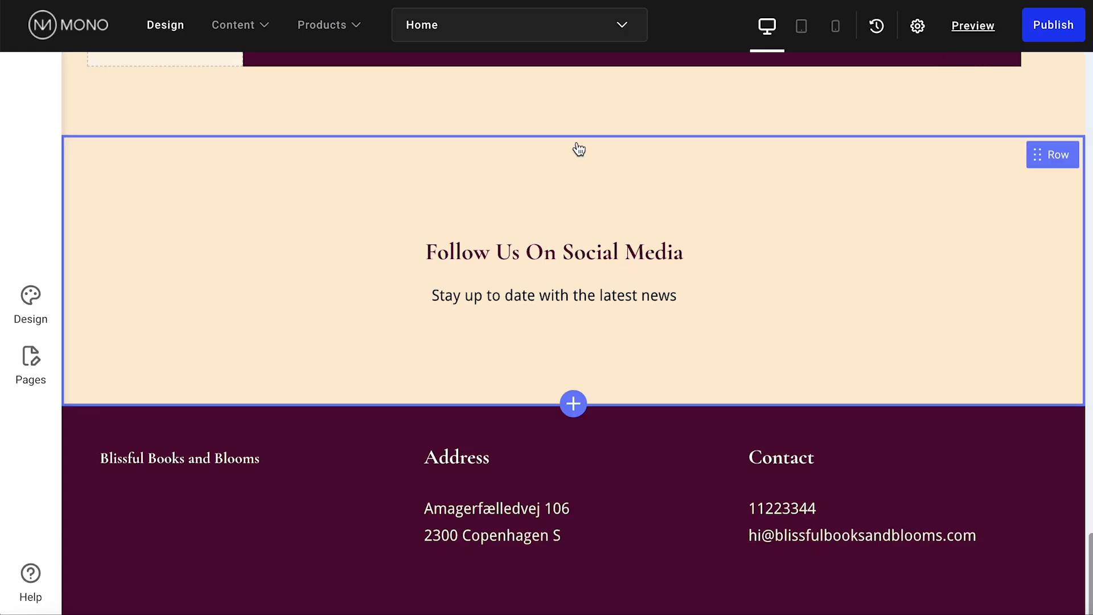
pyautogui.click(585, 128)
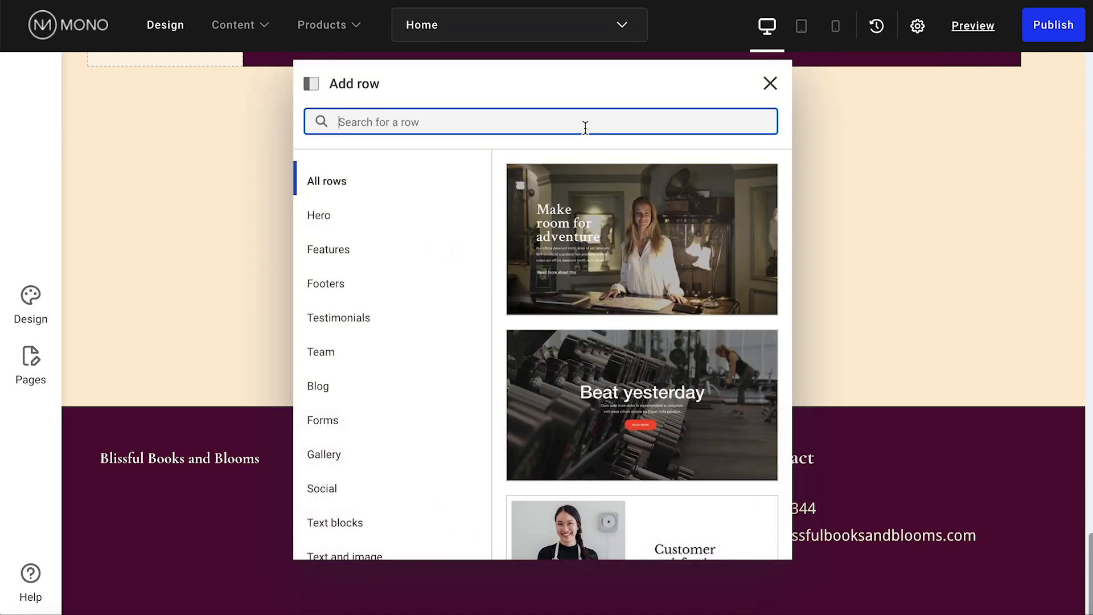
pyautogui.click(327, 421)
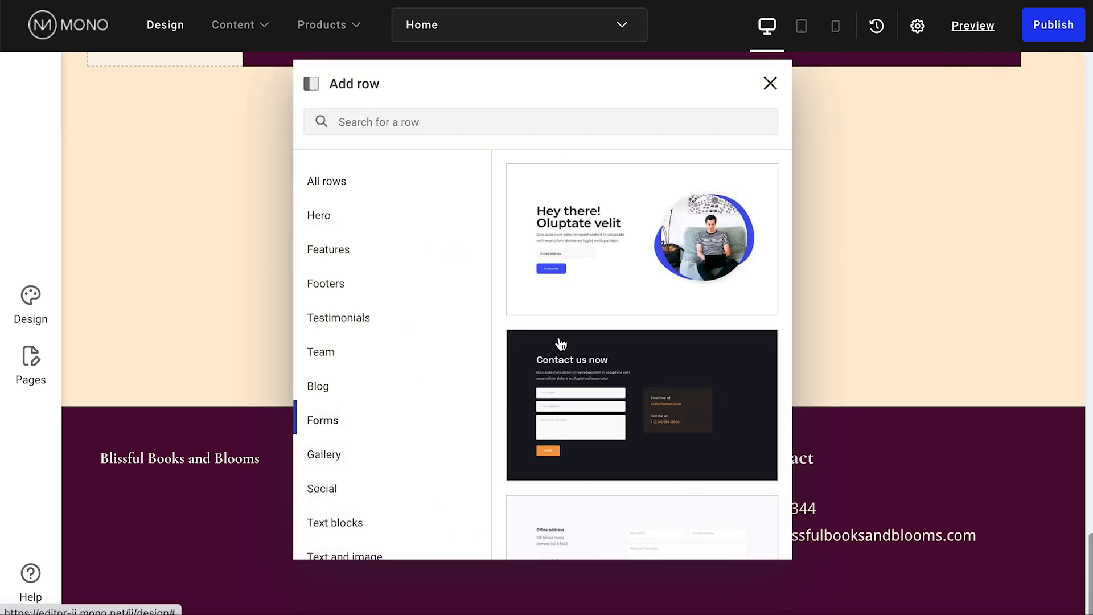
pyautogui.click(641, 351)
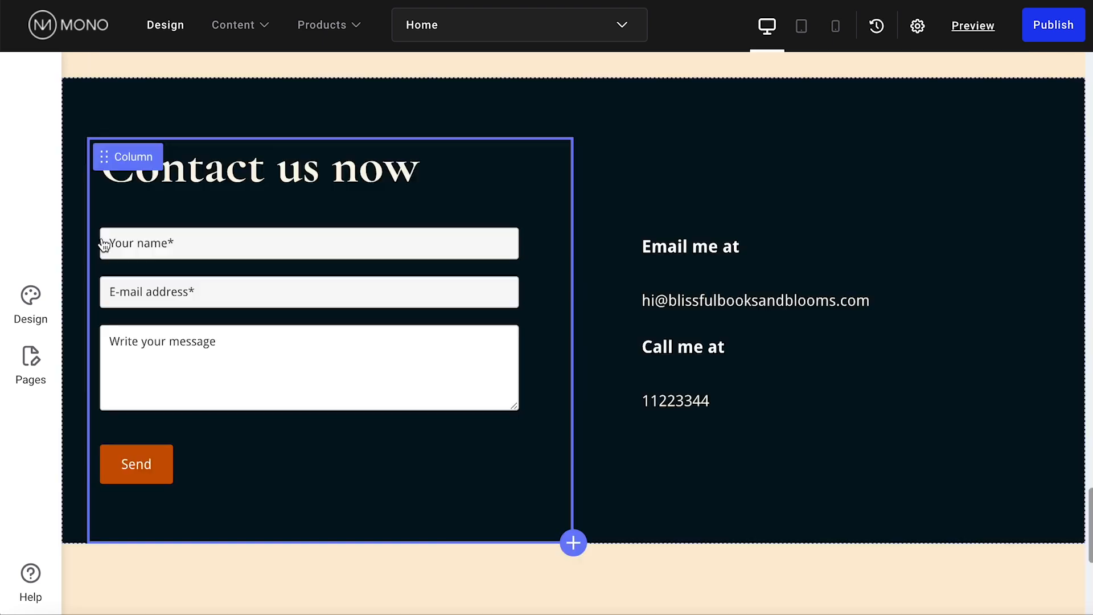
pyautogui.click(143, 256)
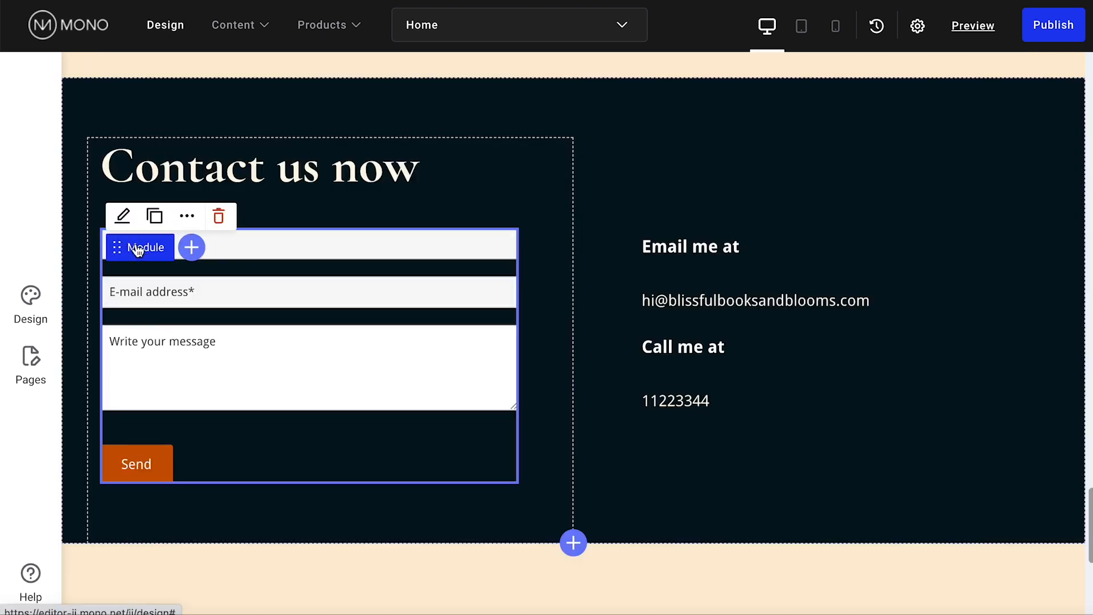
# Go to Global design > Modules > Customer engagement and choose Form 2
pyautogui.click(121, 216)
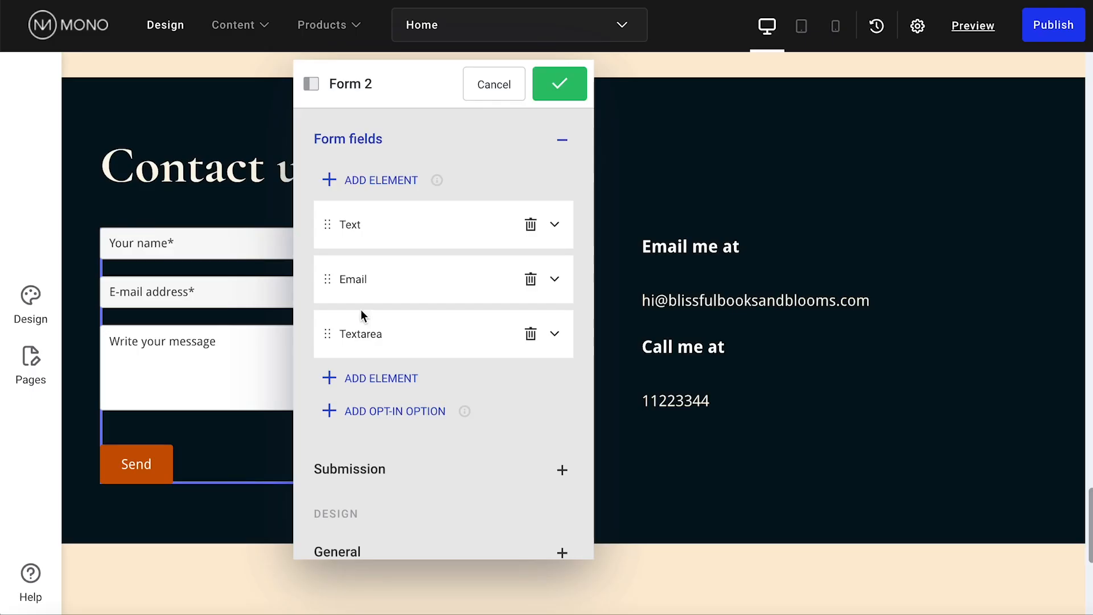
pyautogui.scroll(-1, 466, 427)
pyautogui.scroll(-6, 466, 427)
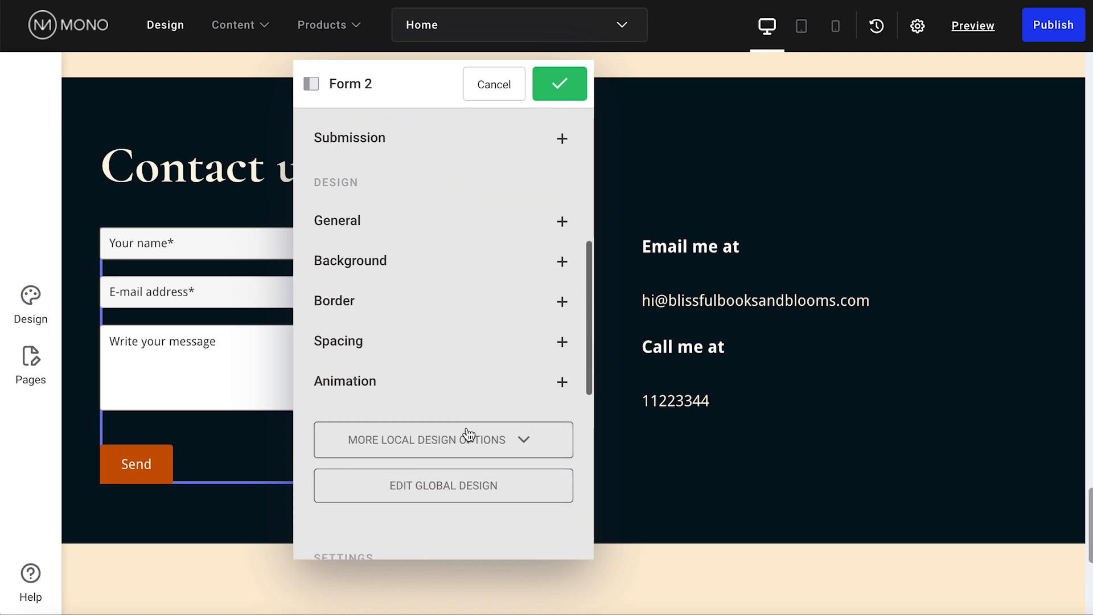
pyautogui.click(499, 433)
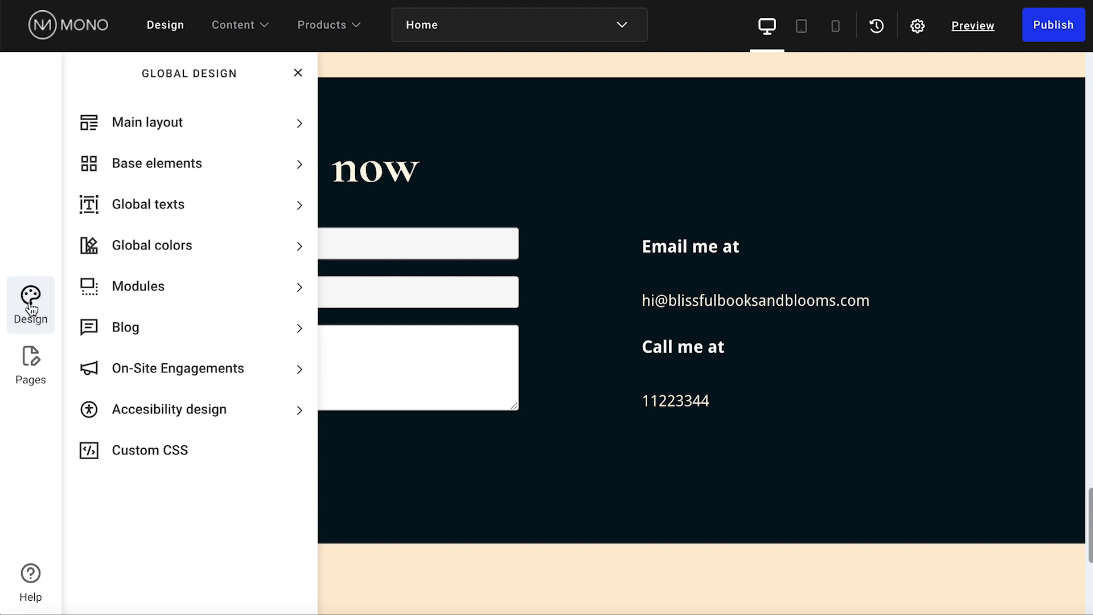
pyautogui.click(116, 291)
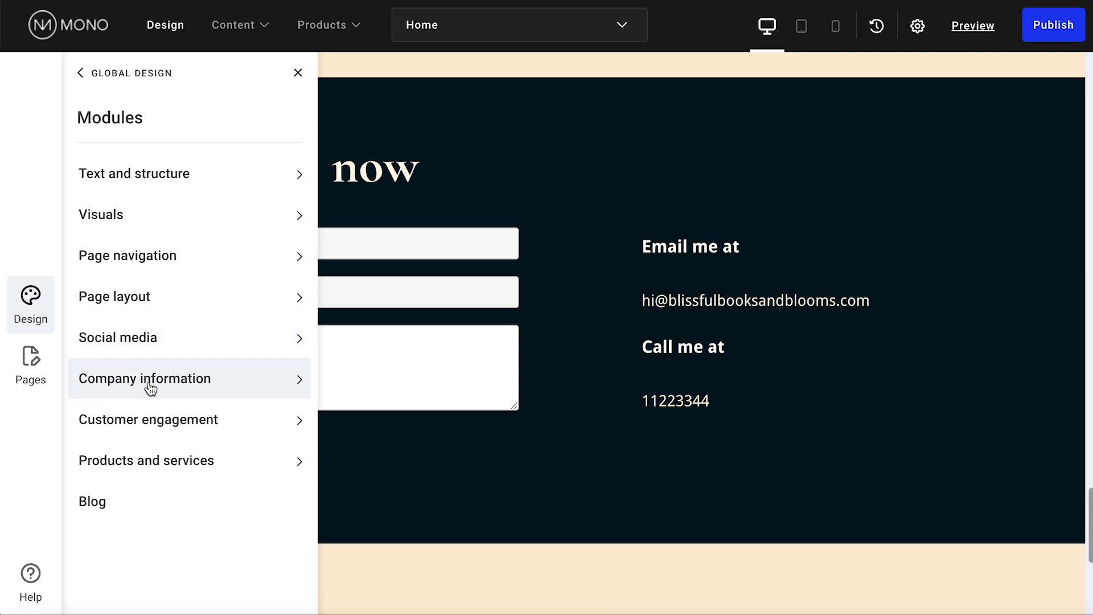
pyautogui.click(158, 422)
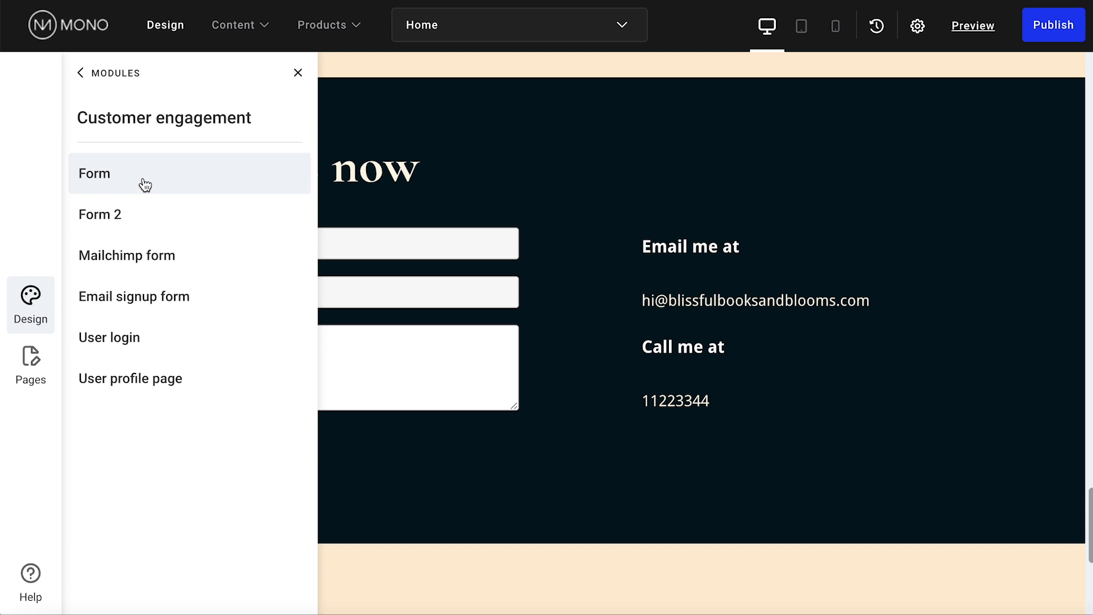
pyautogui.click(145, 184)
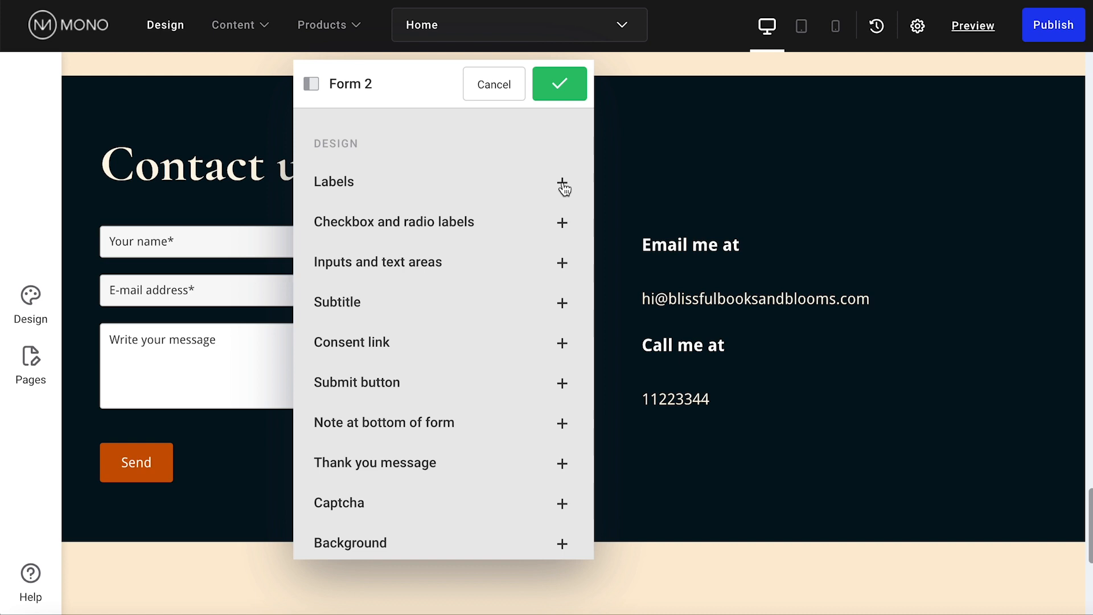
# Expand and collapse the Labels, Checkbox labels, Inputs, Subtitle and Consent link sections
pyautogui.click(562, 182)
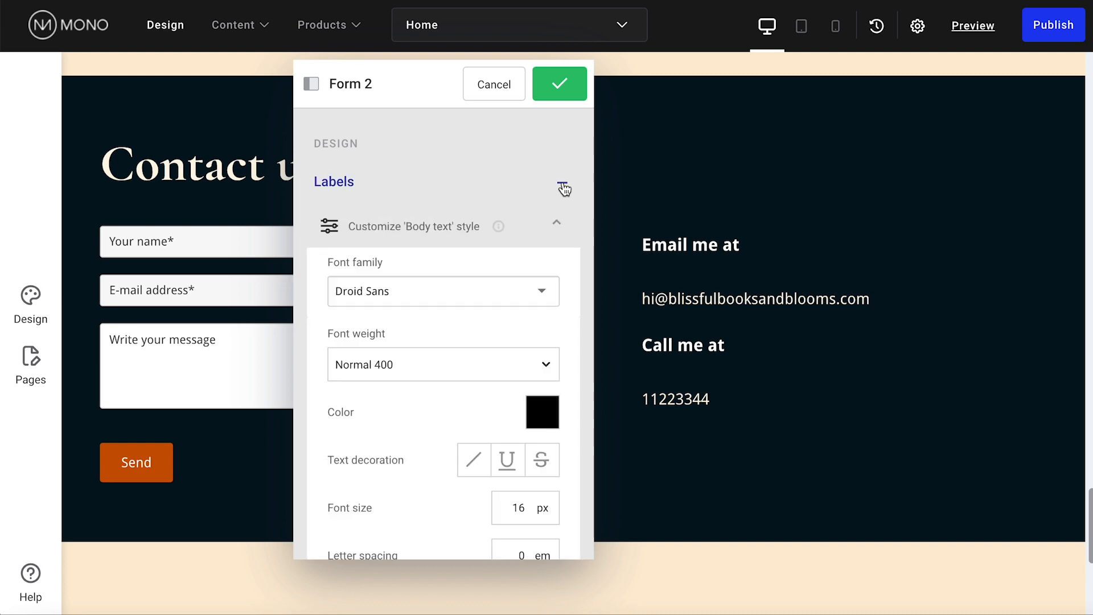
pyautogui.click(563, 186)
pyautogui.click(562, 222)
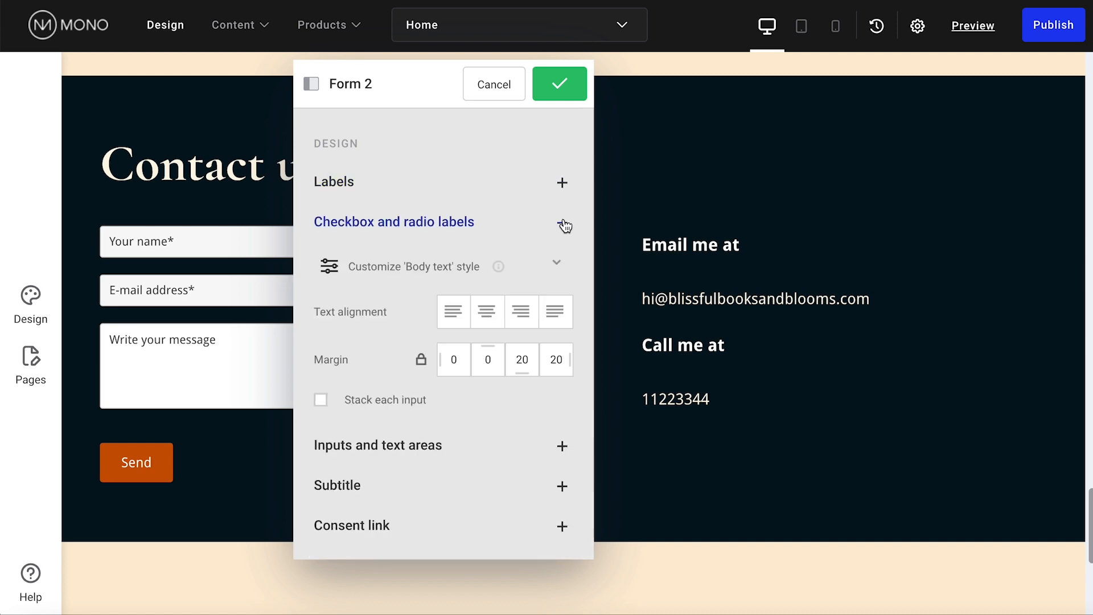
pyautogui.click(563, 226)
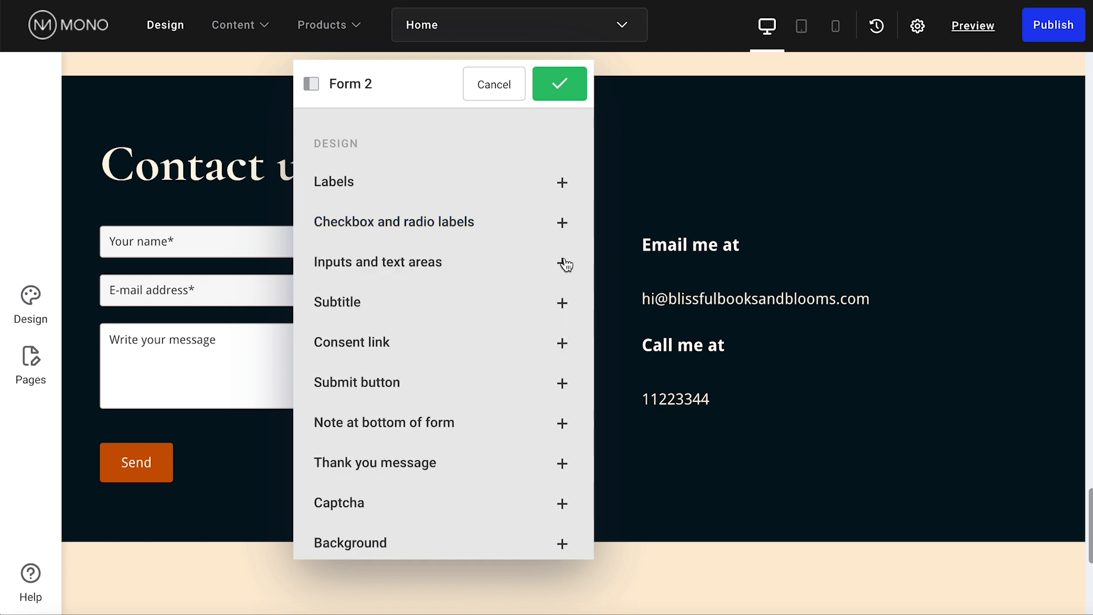
pyautogui.click(563, 264)
pyautogui.click(563, 265)
pyautogui.click(564, 305)
pyautogui.click(563, 305)
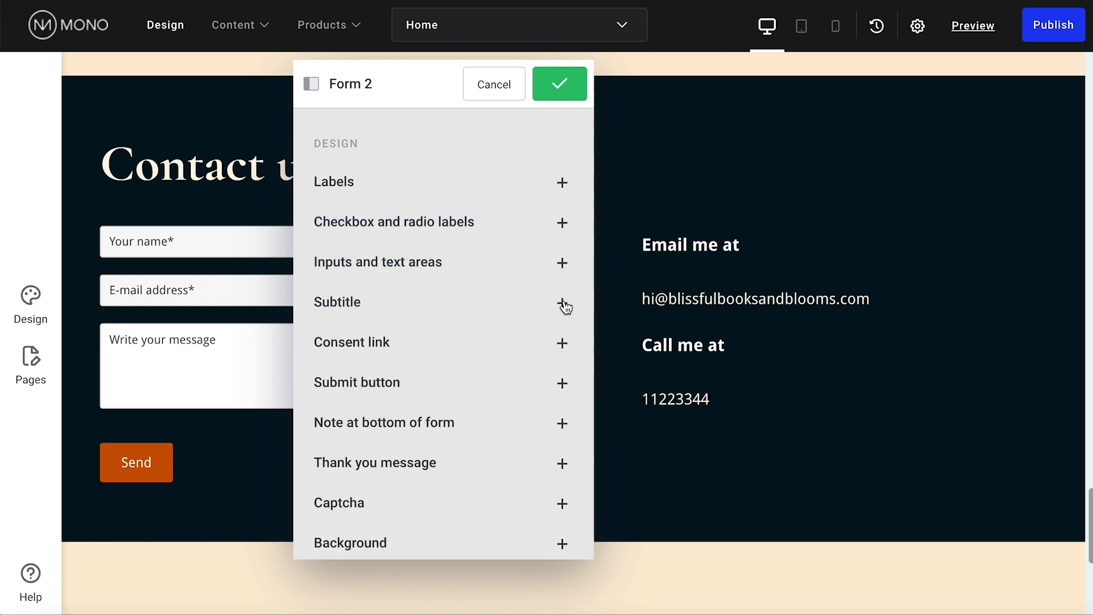
pyautogui.click(565, 343)
pyautogui.click(563, 345)
# Expand the form's Background and Border styling options
pyautogui.click(562, 544)
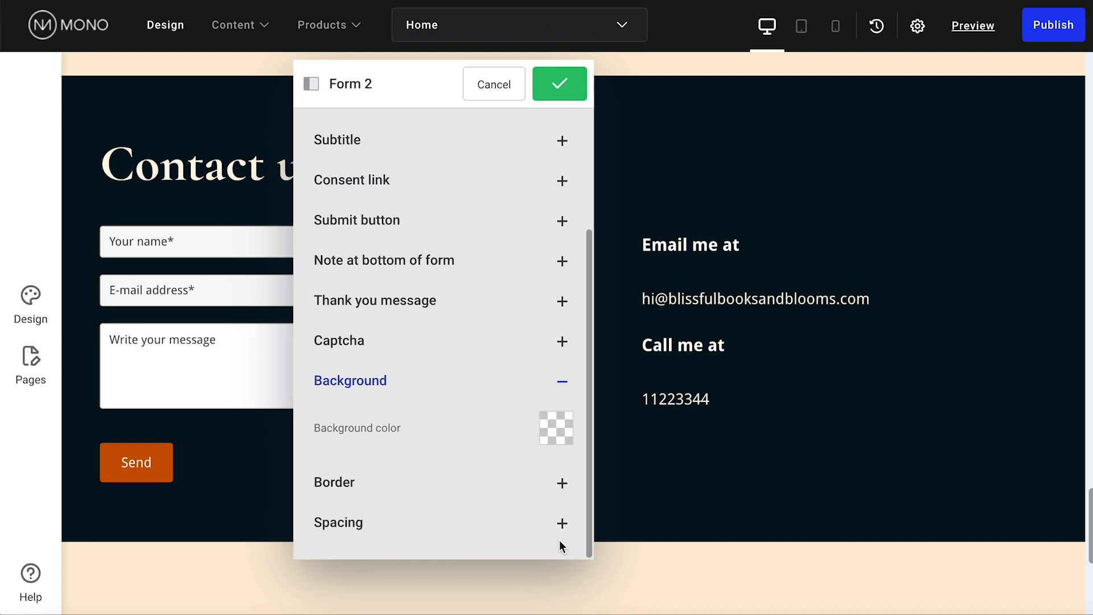
pyautogui.click(561, 482)
pyautogui.scroll(-4, 562, 491)
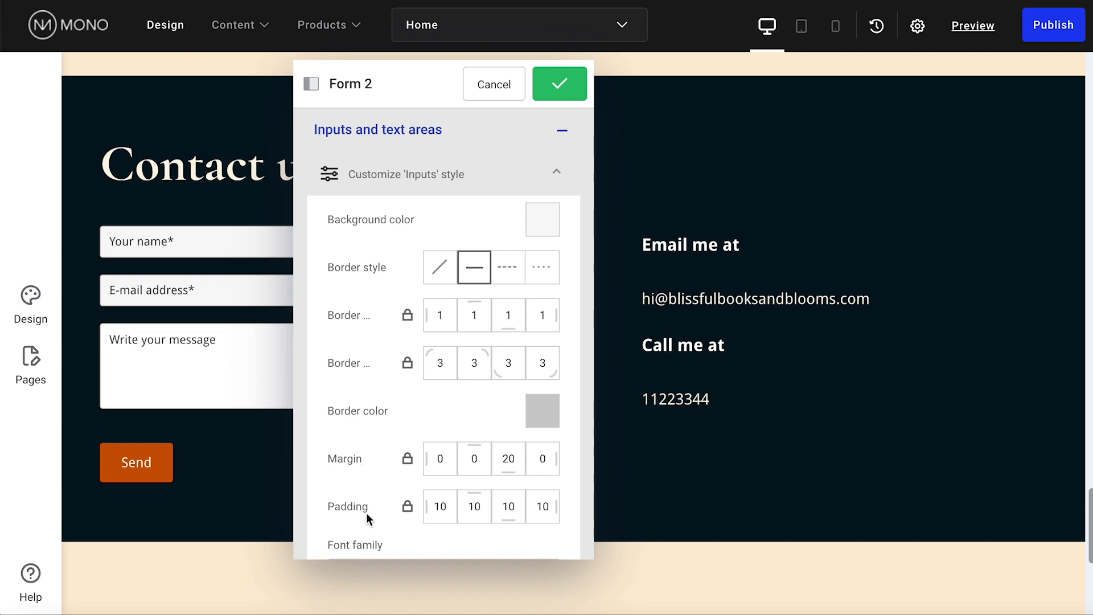
# Review the Inputs font settings and apply the Form 2 design changes
pyautogui.scroll(-10, 582, 514)
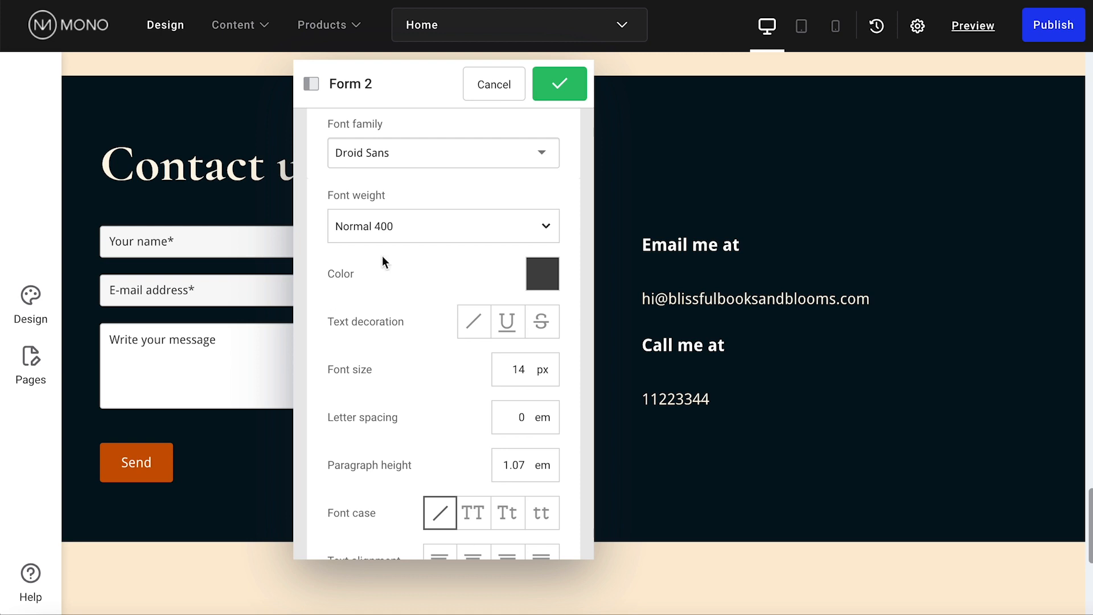
pyautogui.click(567, 87)
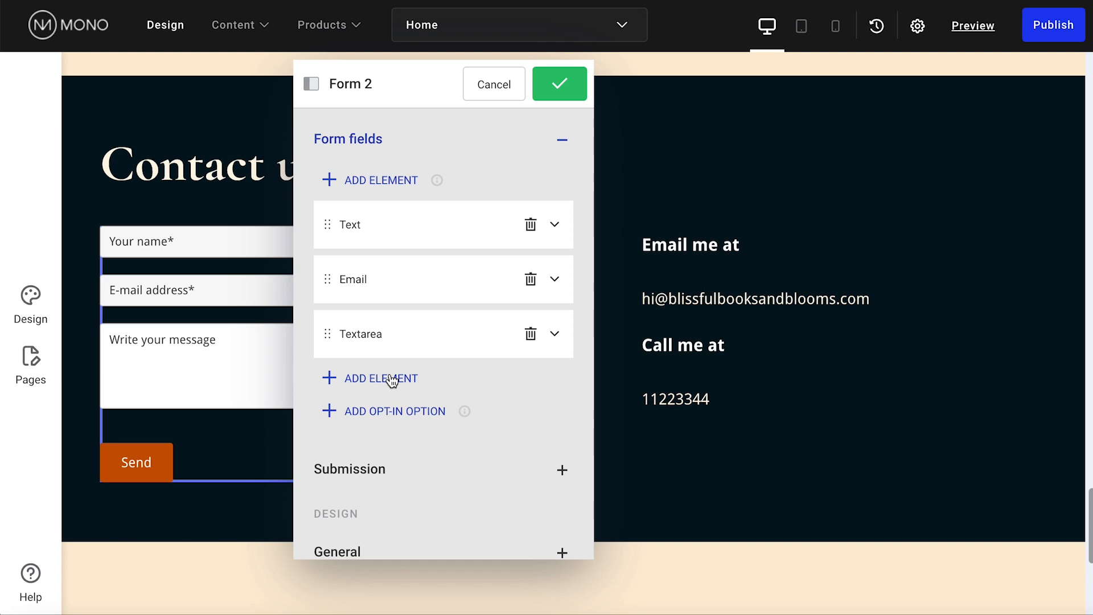
# Add a new form field and set its type to Phone
pyautogui.click(392, 380)
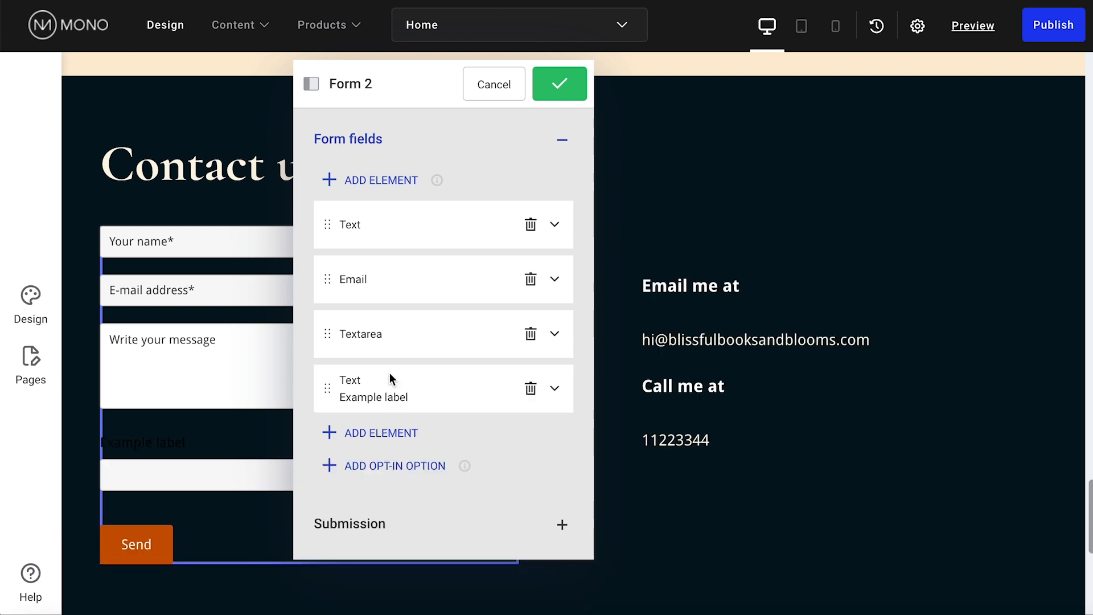
pyautogui.click(557, 391)
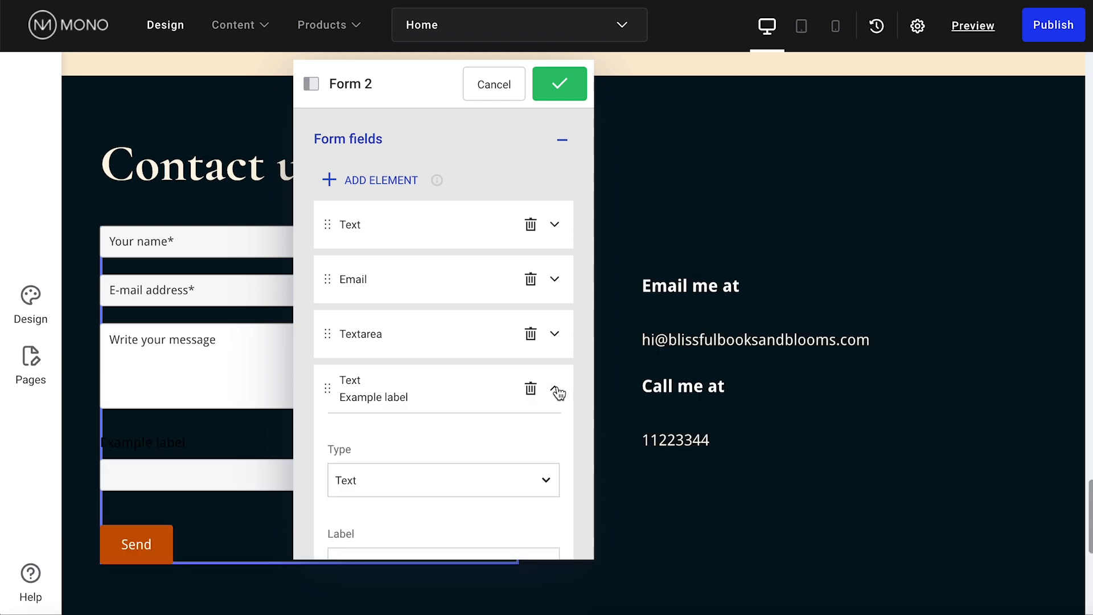
pyautogui.scroll(-4, 558, 392)
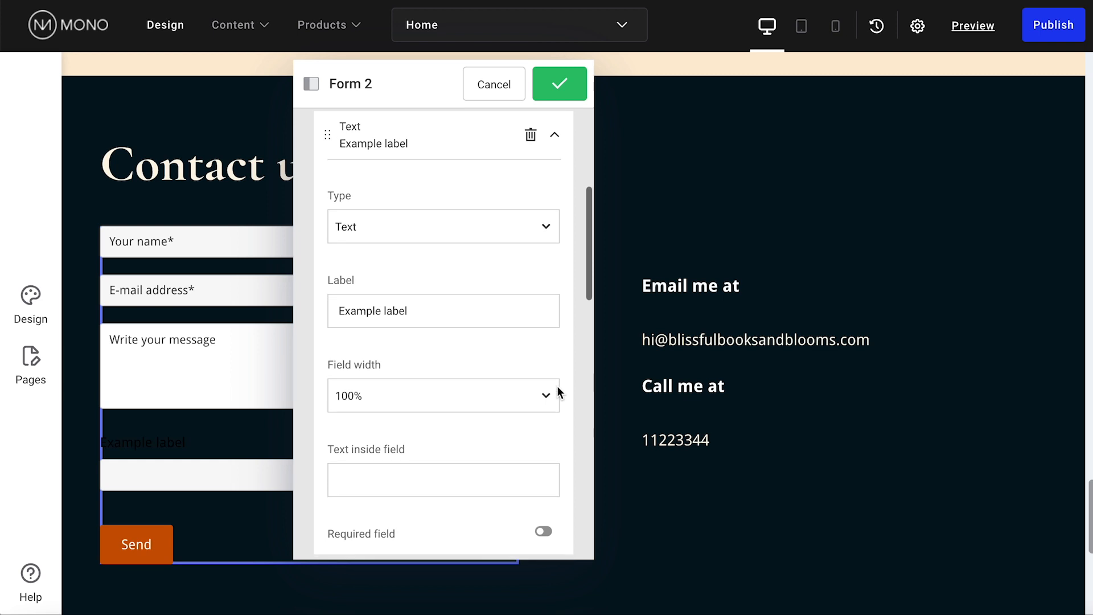
pyautogui.click(548, 235)
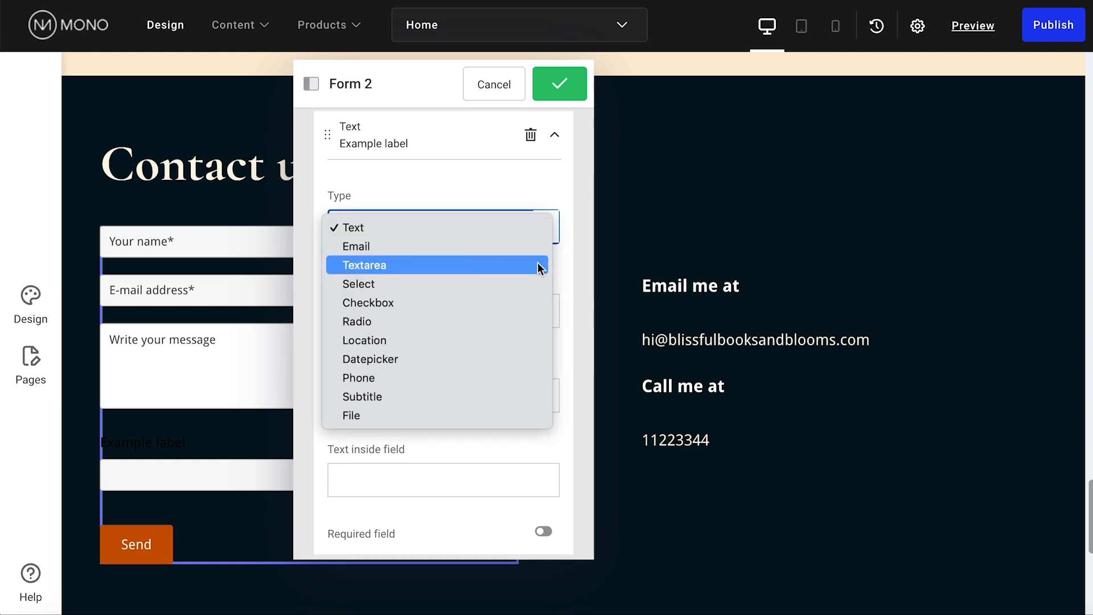
pyautogui.click(525, 371)
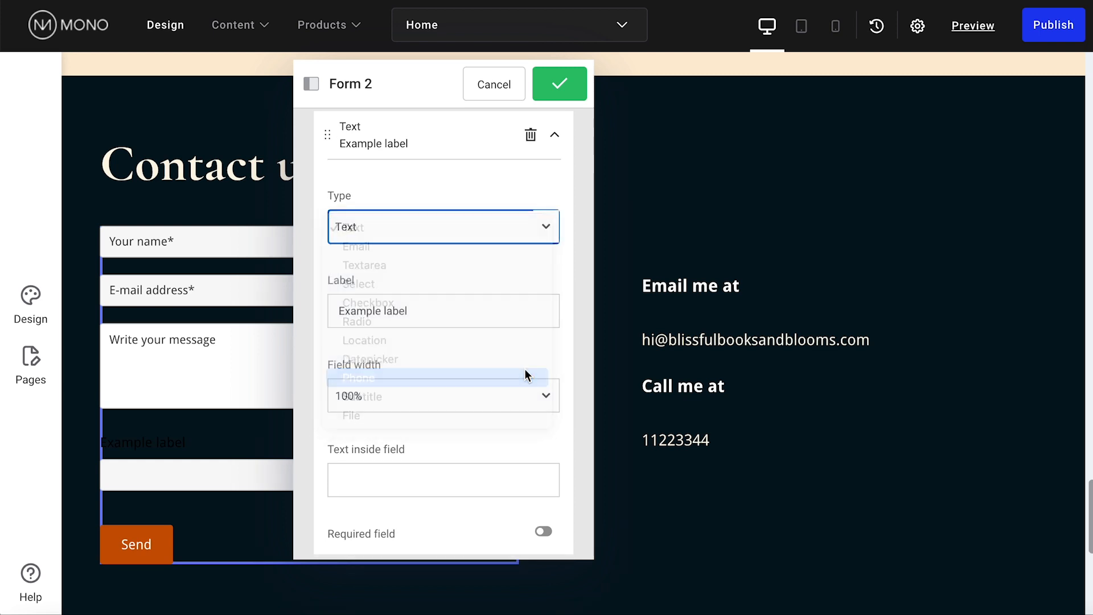
# Clear the Phone field's label, make it 50% wide, and give it 'Phone' placeholder text
pyautogui.click(493, 308)
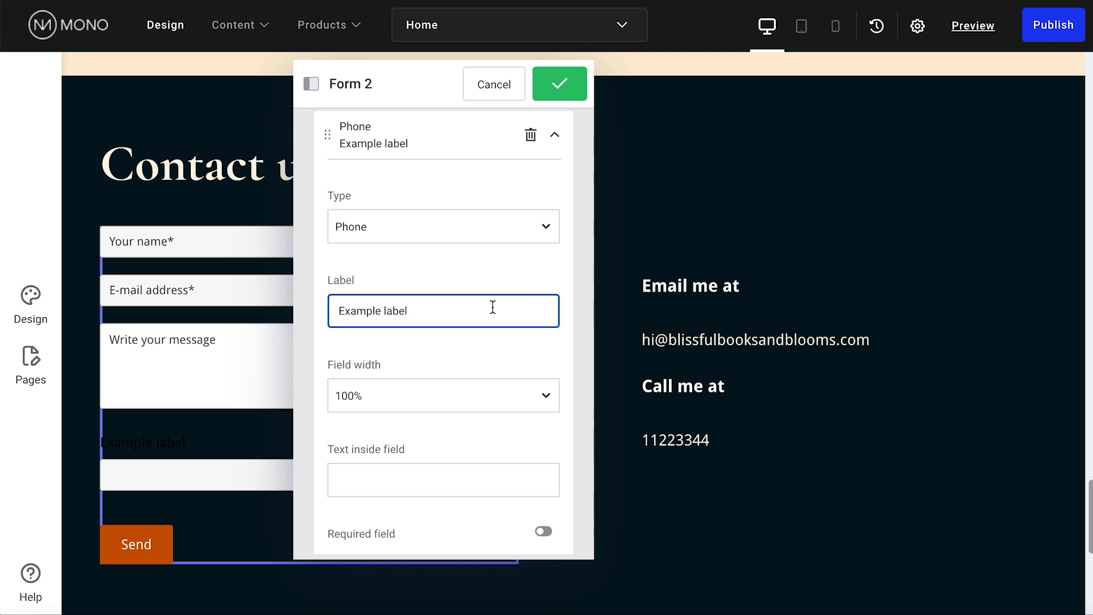
pyautogui.moveTo(421, 308); pyautogui.dragTo(330, 307)
pyautogui.press('BackSpace')
pyautogui.click(405, 392)
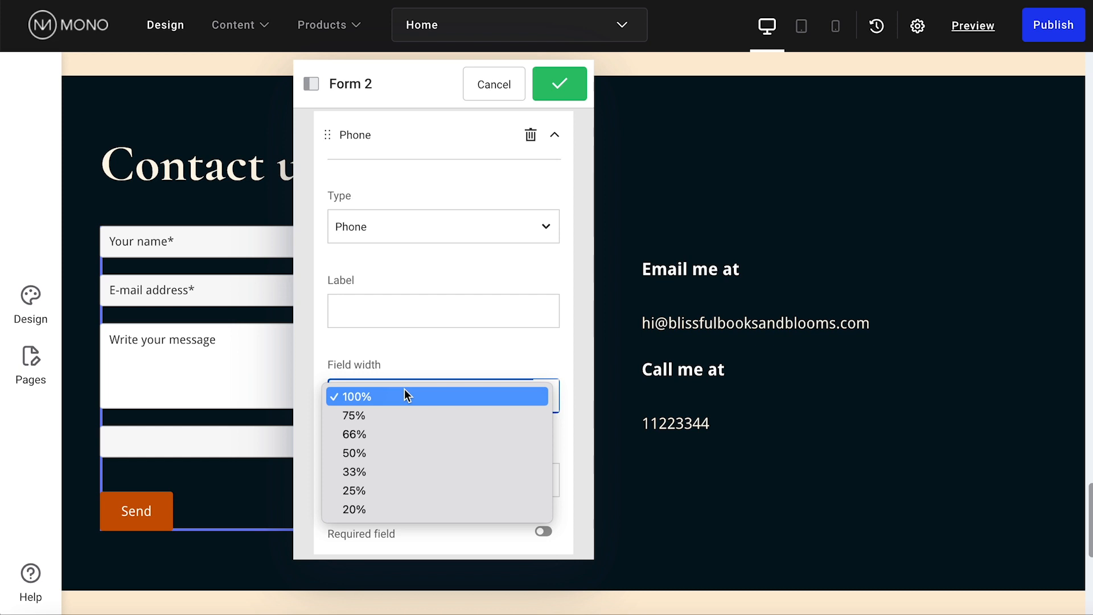
pyautogui.click(403, 447)
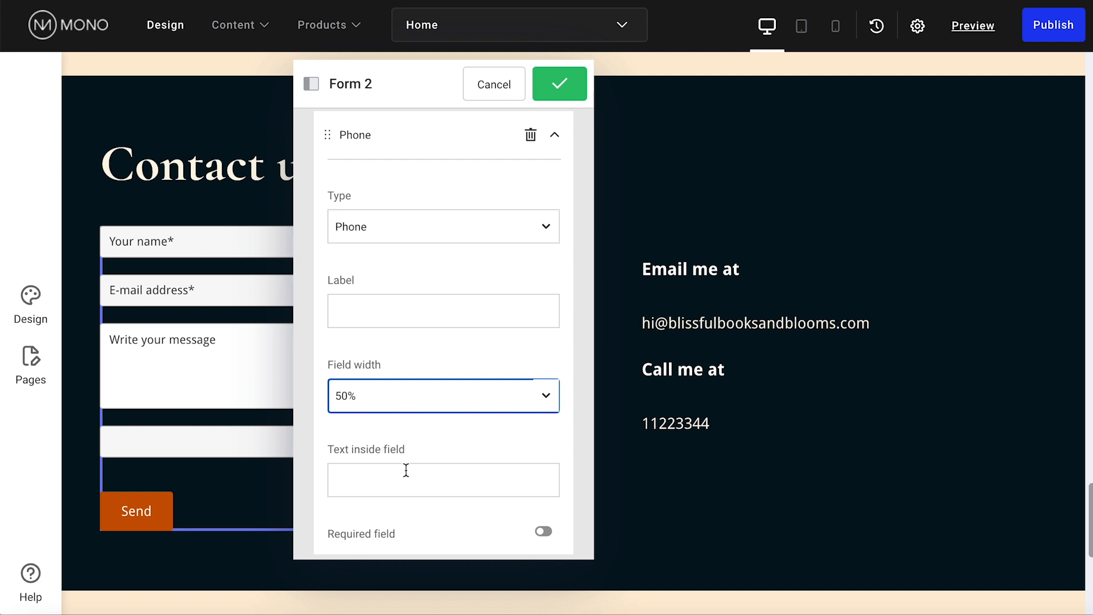
pyautogui.click(406, 470)
pyautogui.write('Phone')
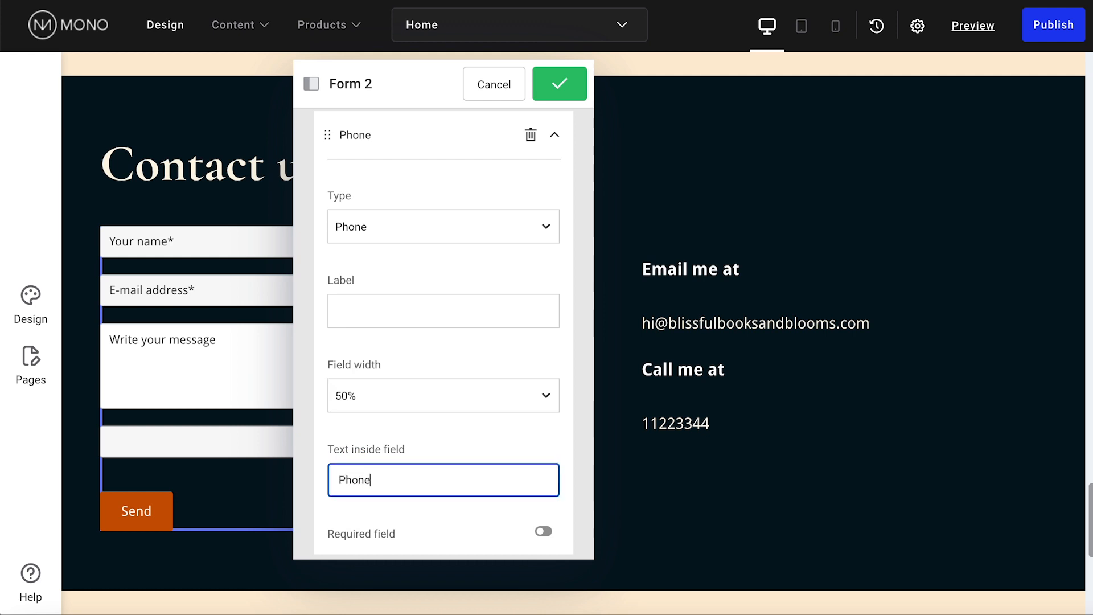
pyautogui.click(427, 524)
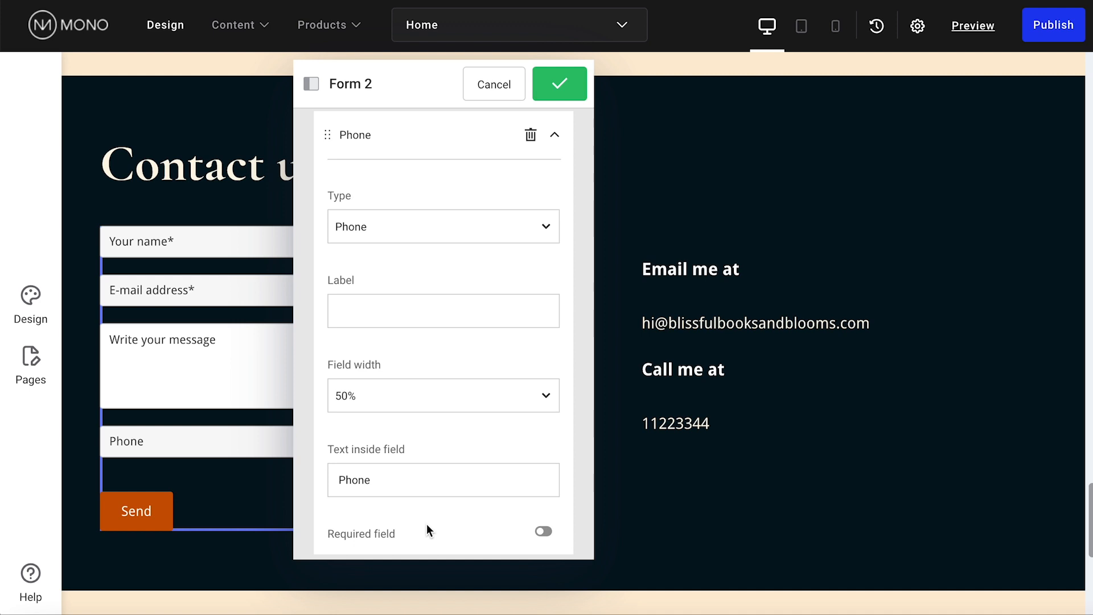
# Leave the Phone field optional and collapse its settings
pyautogui.click(544, 532)
pyautogui.click(544, 533)
pyautogui.scroll(1, 570, 517)
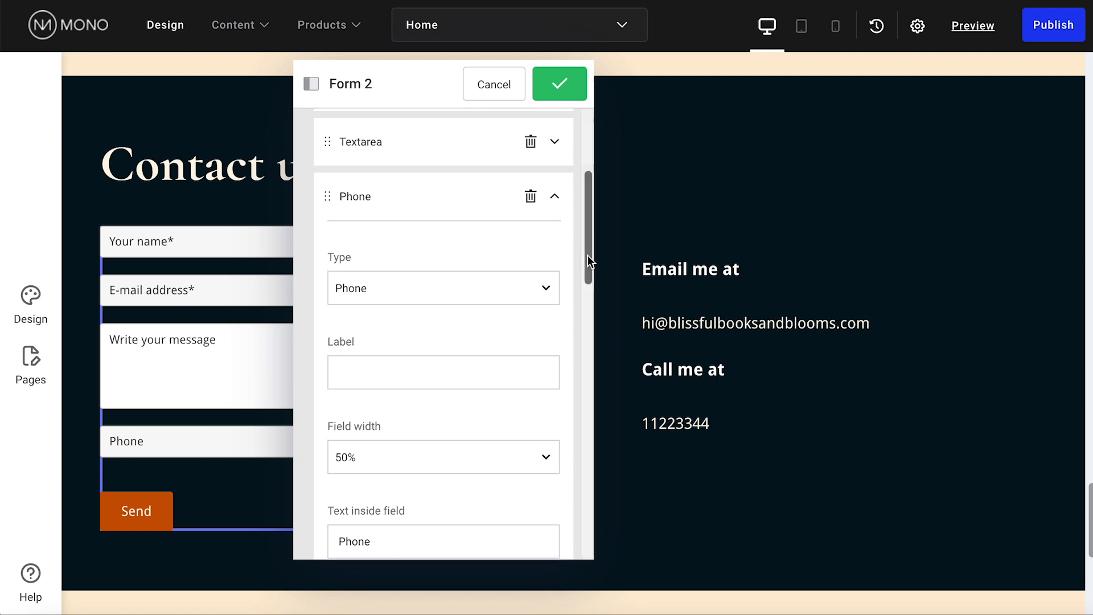
pyautogui.click(555, 204)
pyautogui.scroll(3, 556, 207)
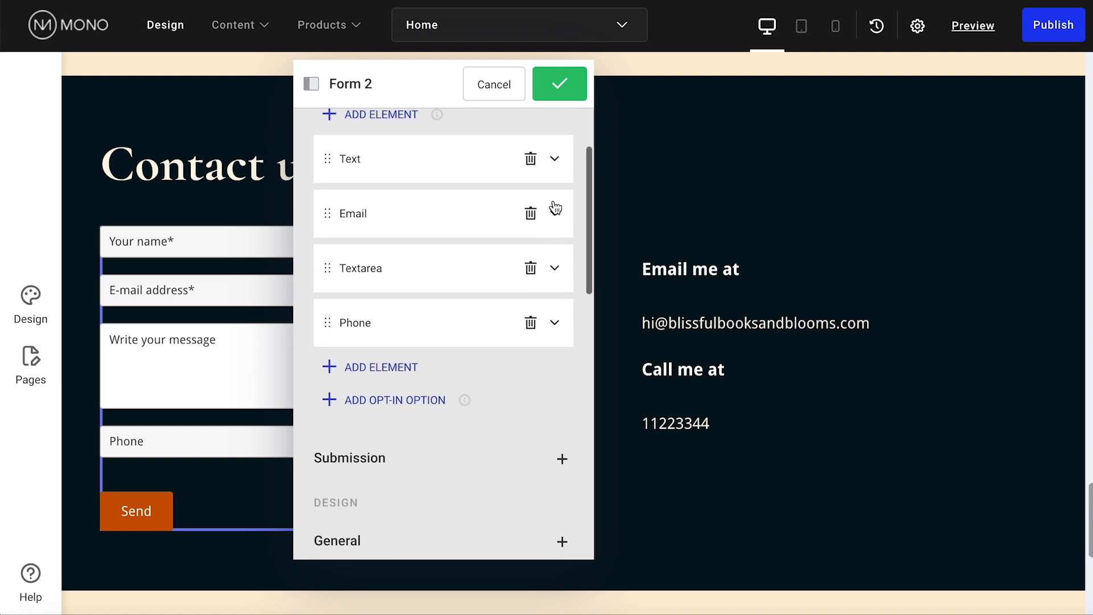
# Move the Phone field above Email and set the Email field width to 50%
pyautogui.moveTo(381, 92); pyautogui.dragTo(636, 100)
pyautogui.moveTo(582, 358); pyautogui.dragTo(587, 238)
pyautogui.click(808, 303)
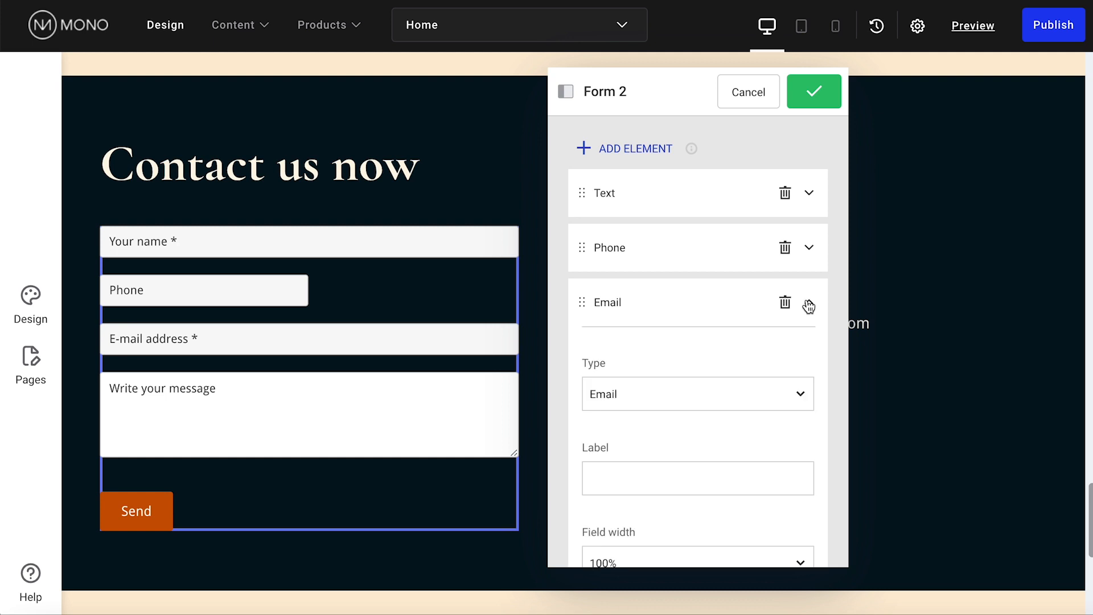
pyautogui.scroll(-3, 785, 373)
pyautogui.click(766, 423)
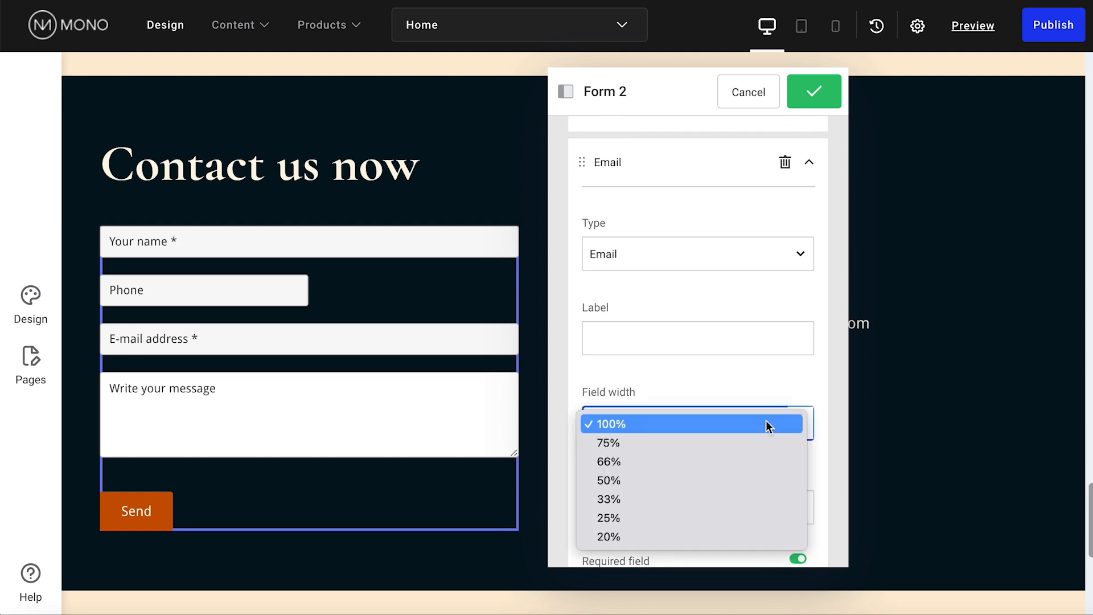
pyautogui.click(766, 480)
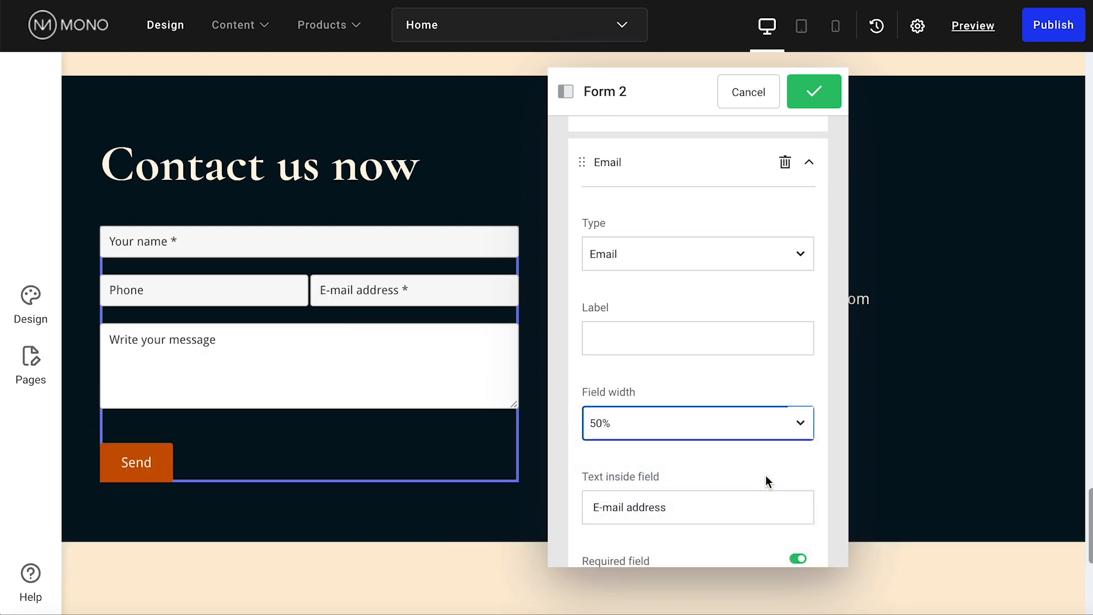
# Set the margin between fields to 5, apply it, and open the form module's More menu
pyautogui.scroll(-4, 771, 424)
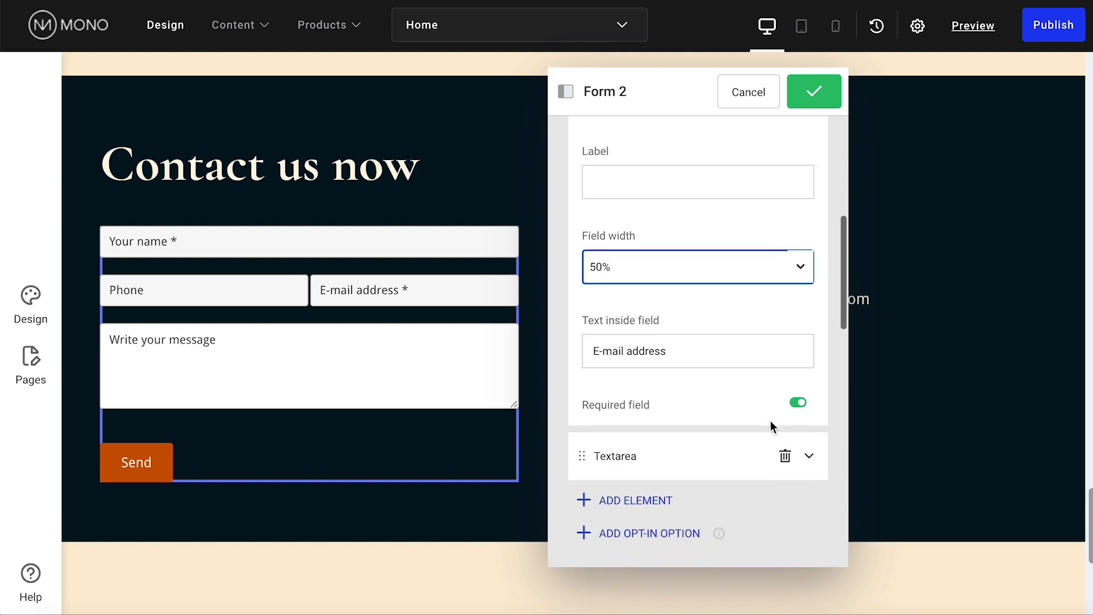
pyautogui.scroll(-3, 770, 424)
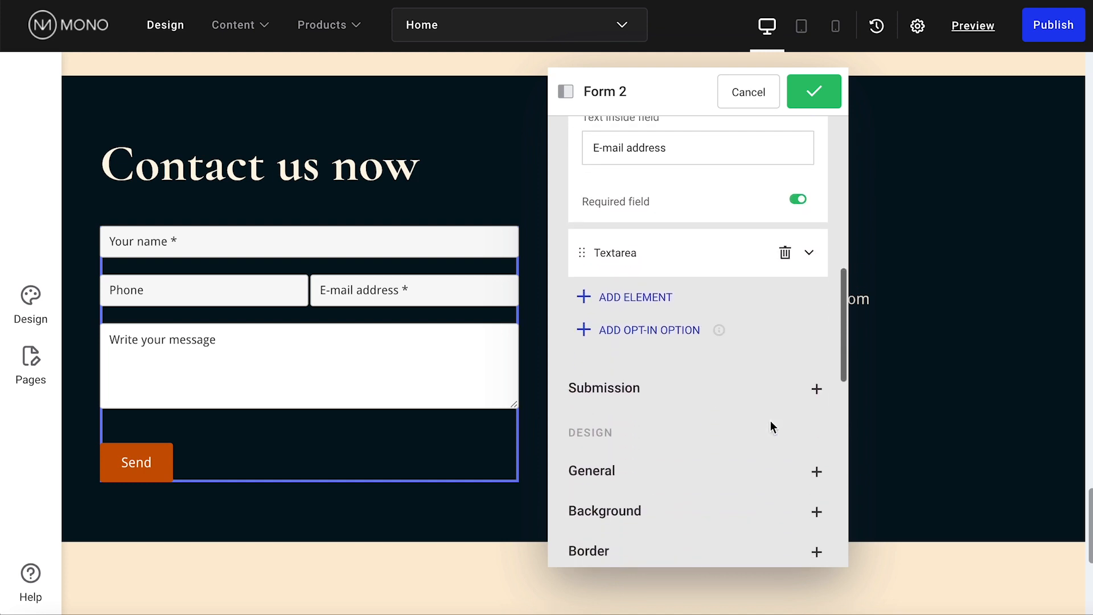
pyautogui.click(759, 473)
pyautogui.scroll(-1, 758, 474)
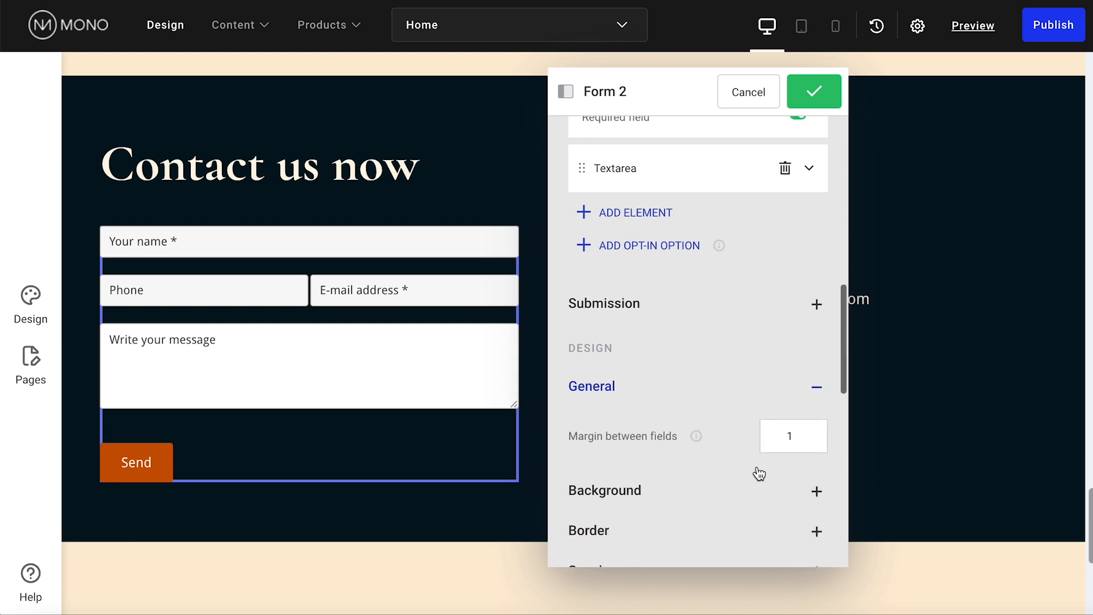
pyautogui.click(777, 440)
pyautogui.write('5')
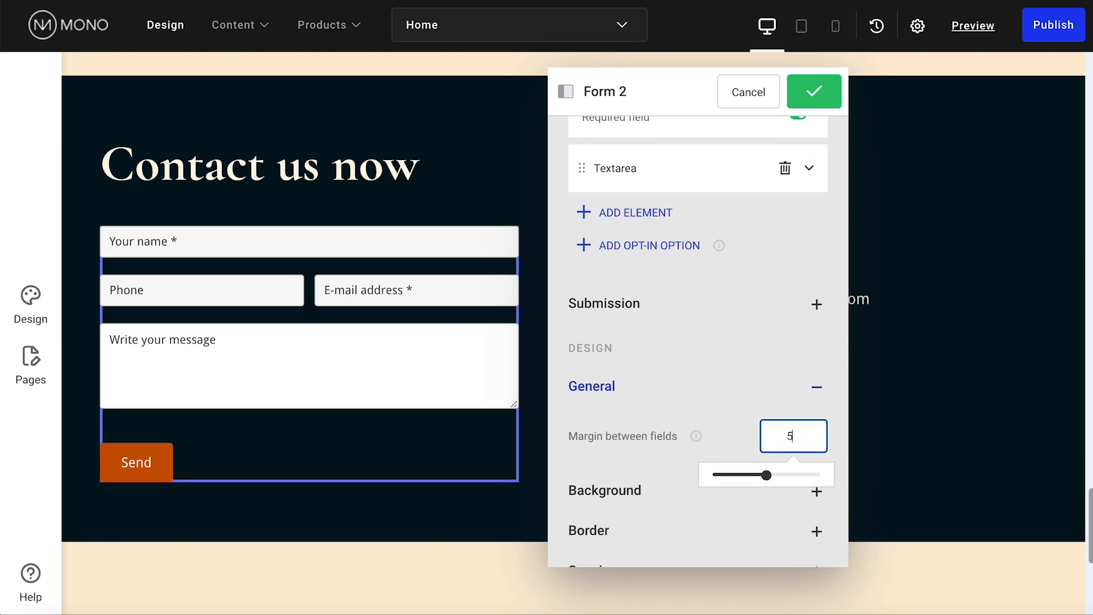
pyautogui.click(822, 99)
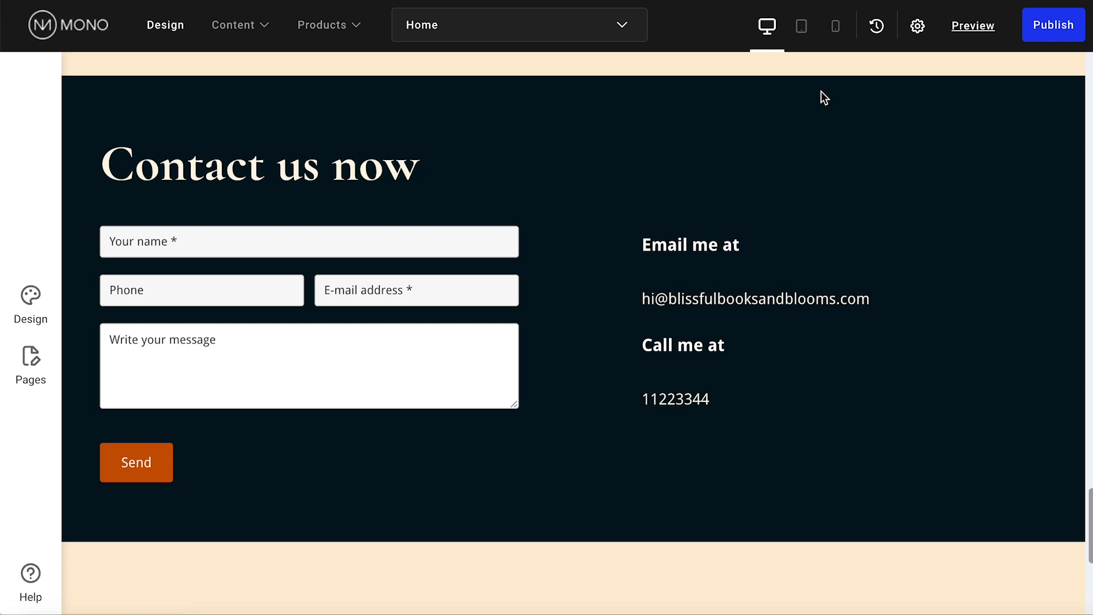
pyautogui.click(144, 256)
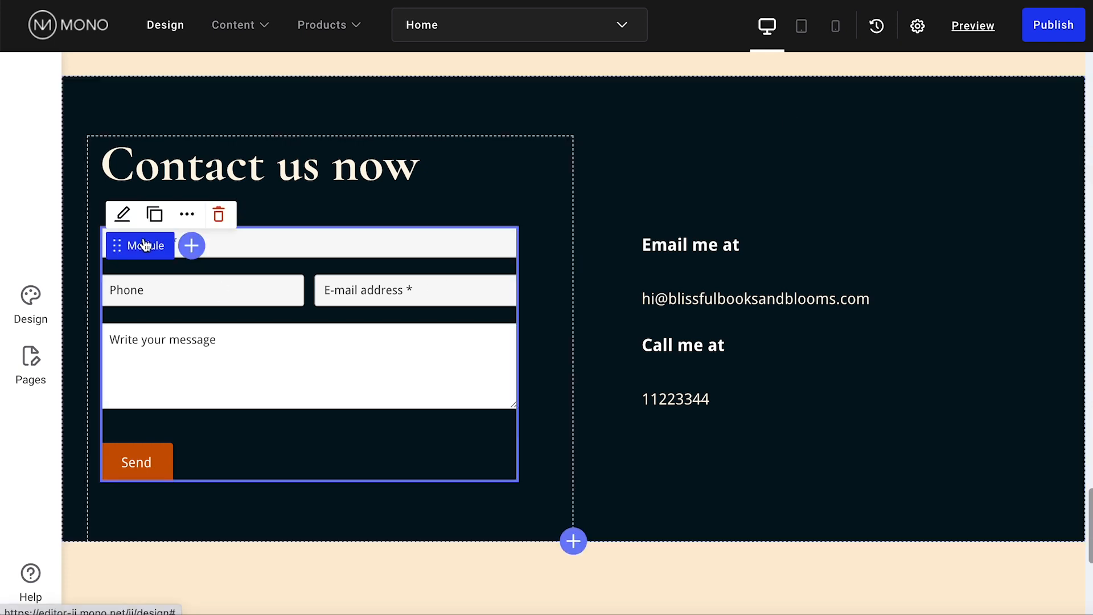
pyautogui.click(185, 219)
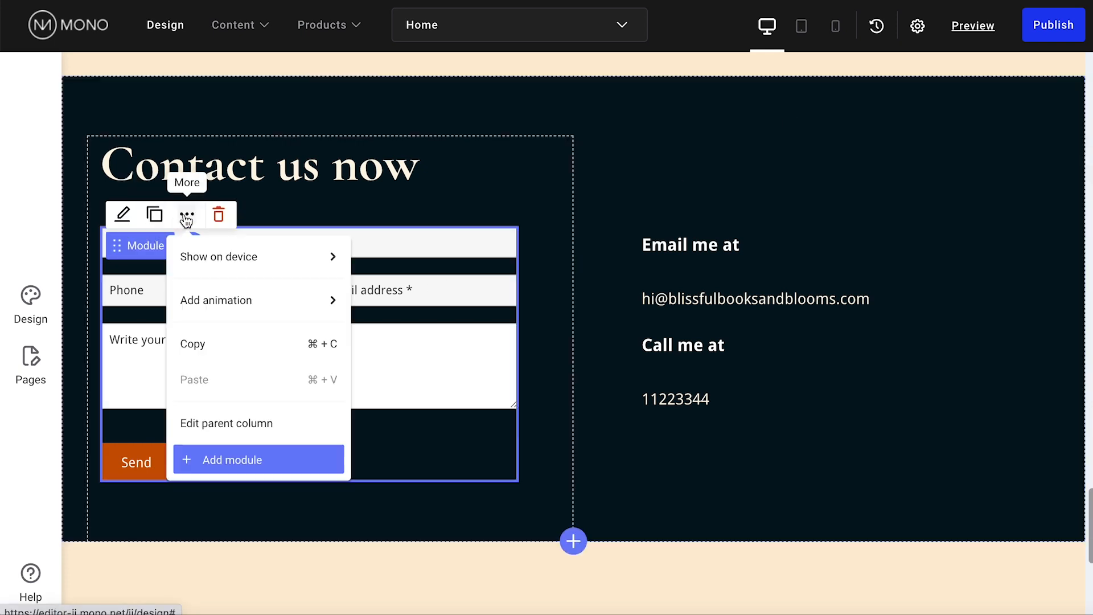